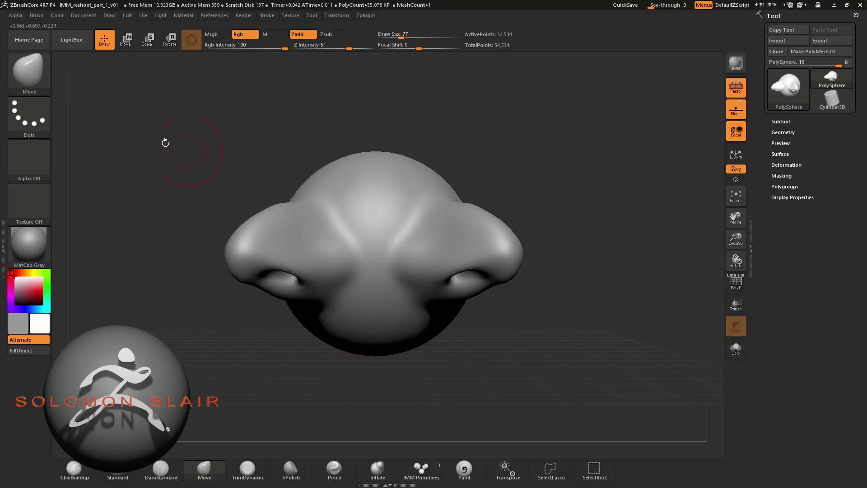
# - Choose the IMM BParts brush and pick Male Full Arm as its insert mesh
pyautogui.click(39, 81)
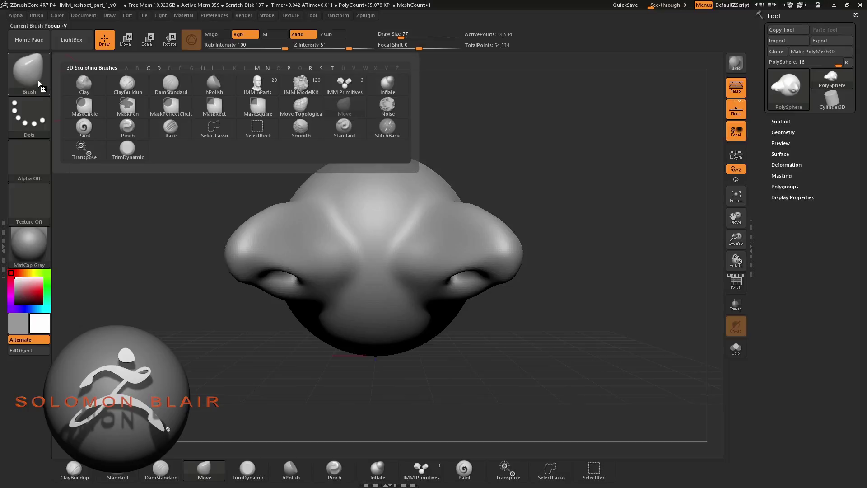
pyautogui.click(252, 85)
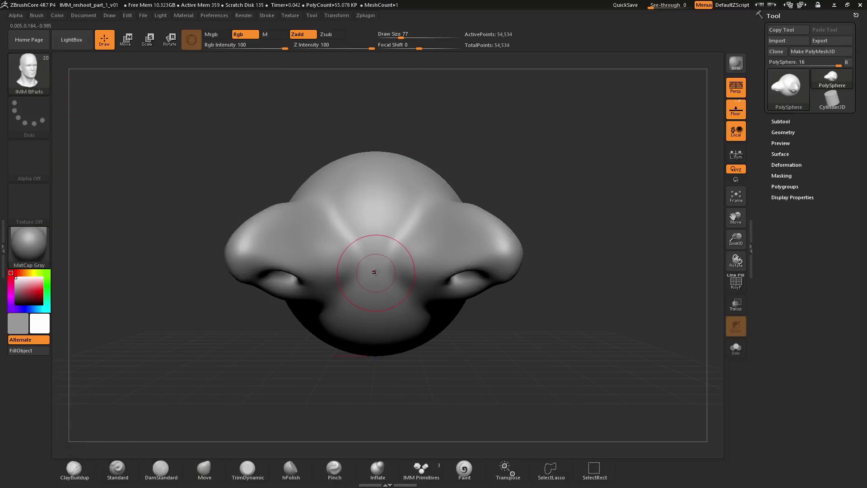
pyautogui.press('m')
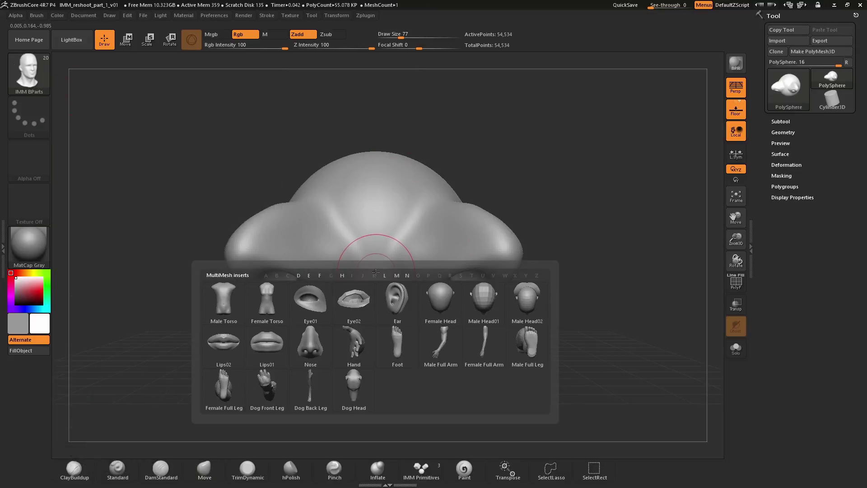
pyautogui.click(440, 332)
pyautogui.moveTo(551, 329); pyautogui.dragTo(558, 303)
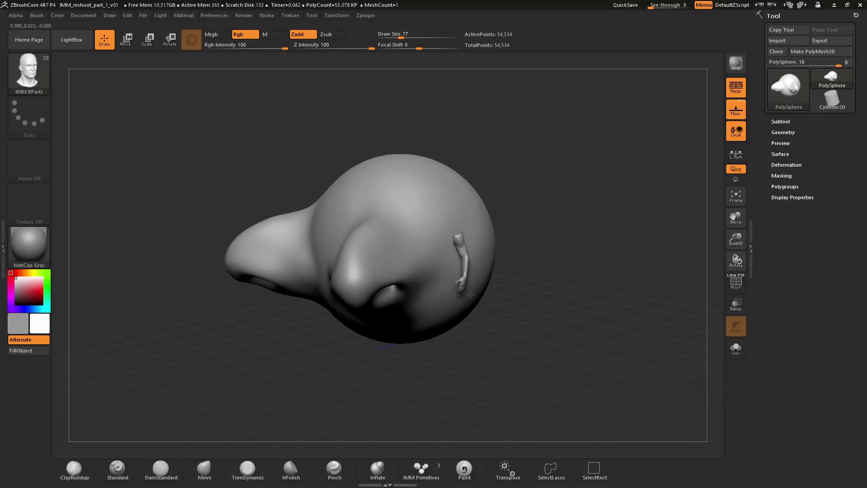
pyautogui.moveTo(471, 295); pyautogui.dragTo(507, 367)
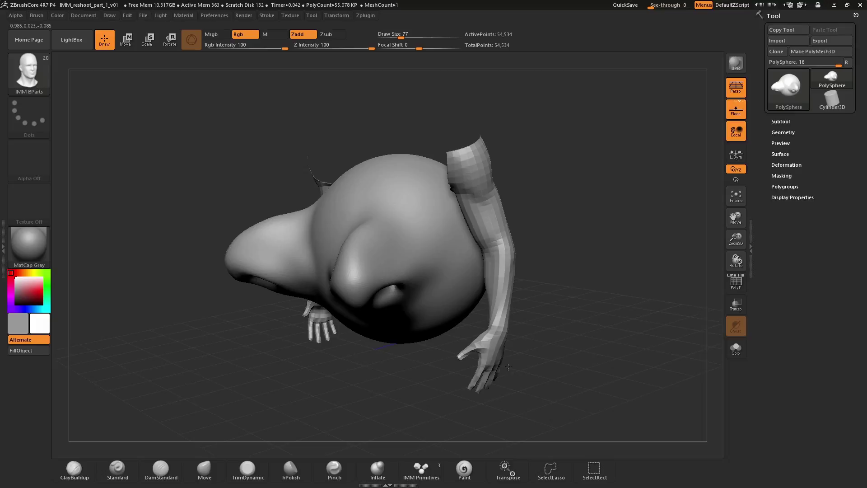
pyautogui.moveTo(508, 367)
pyautogui.mouseDown()
pyautogui.moveTo(517, 305)
pyautogui.moveTo(535, 291)
pyautogui.moveTo(508, 264)
pyautogui.moveTo(530, 339)
pyautogui.moveTo(492, 357)
pyautogui.moveTo(492, 271)
pyautogui.moveTo(481, 356)
pyautogui.moveTo(513, 351)
pyautogui.moveTo(501, 316)
pyautogui.moveTo(510, 406)
pyautogui.moveTo(497, 392)
pyautogui.moveTo(510, 325)
pyautogui.moveTo(518, 337)
pyautogui.moveTo(508, 389)
pyautogui.mouseUp()
pyautogui.hotkey('ctrl', 'z')
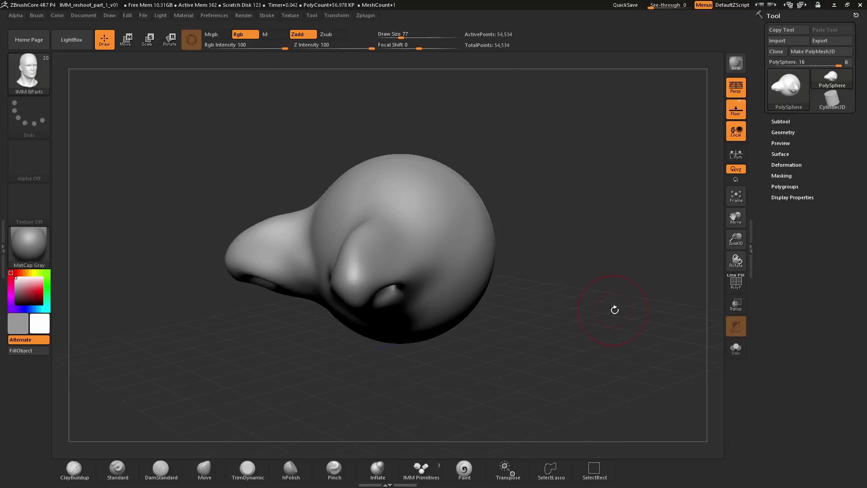
# - Insert a symmetrical pair of male full arms on the sphere's sides and activate Move mode with its gizmo
pyautogui.moveTo(615, 310)
pyautogui.mouseDown()
pyautogui.moveTo(552, 304)
pyautogui.moveTo(552, 269)
pyautogui.moveTo(559, 301)
pyautogui.mouseUp()
pyautogui.moveTo(409, 244); pyautogui.dragTo(504, 365)
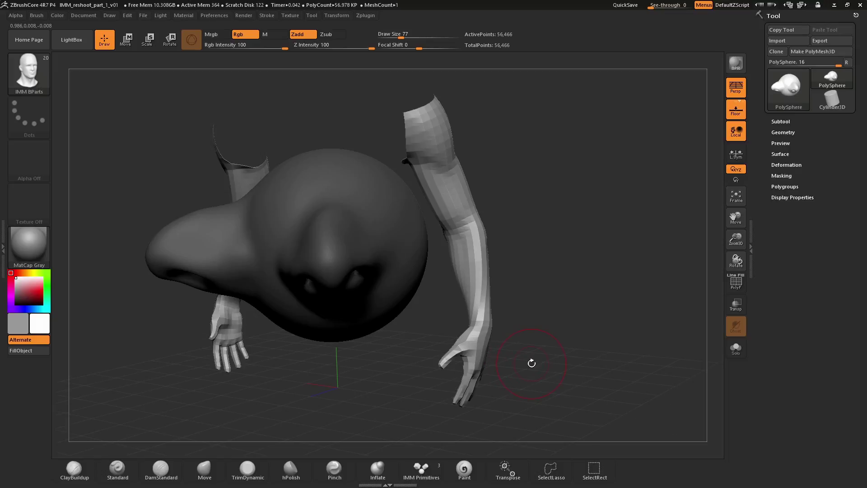
pyautogui.moveTo(522, 315)
pyautogui.keyDown('shift'); pyautogui.mouseDown()
pyautogui.moveTo(559, 297)
pyautogui.moveTo(586, 322)
pyautogui.mouseUp(); pyautogui.keyUp('shift')
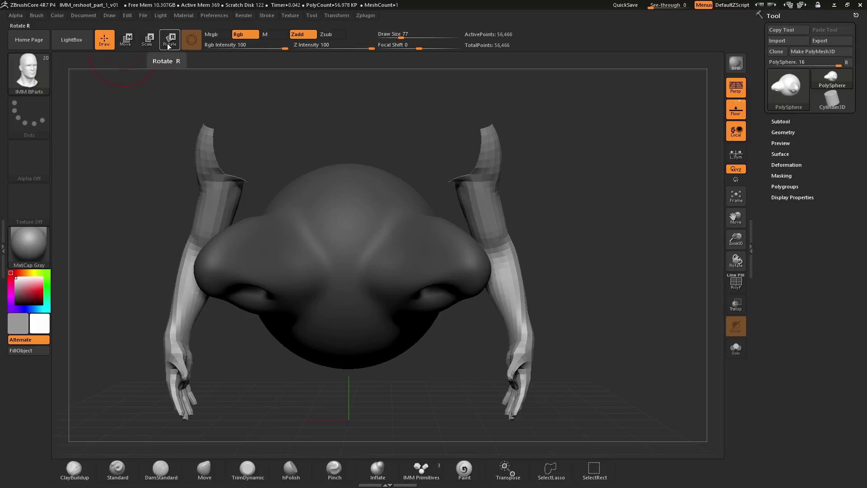
pyautogui.click(128, 45)
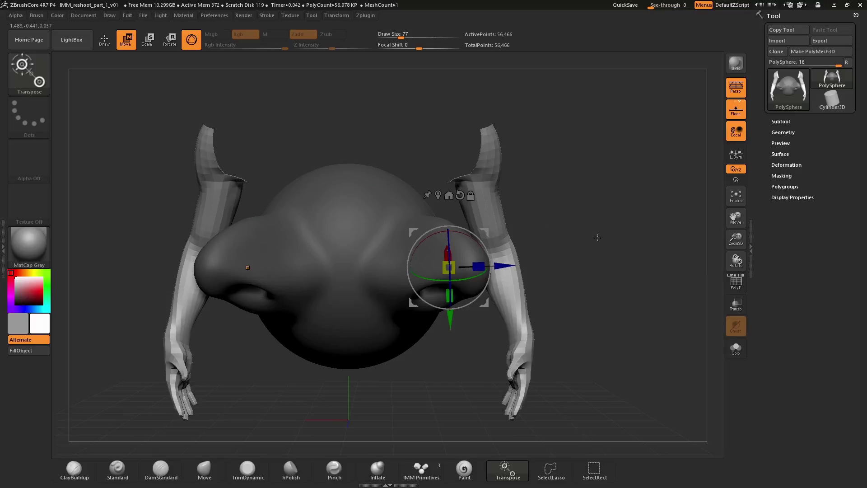
pyautogui.moveTo(597, 237); pyautogui.dragTo(538, 251)
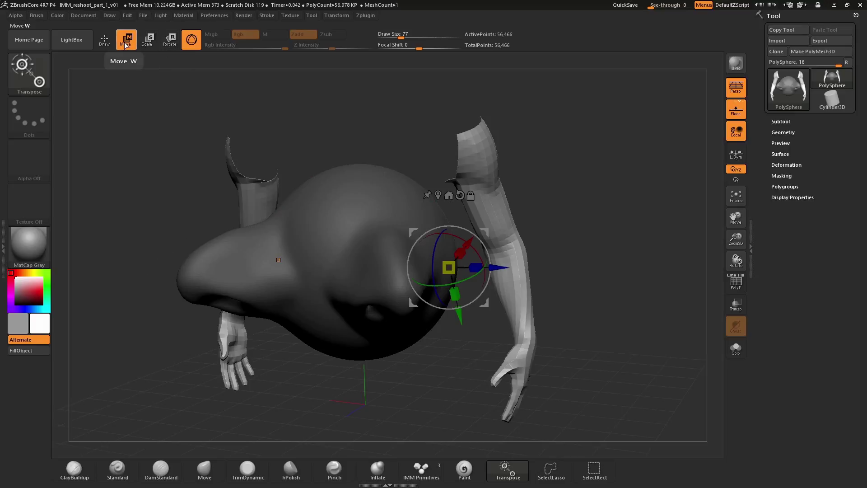
# - Try the Transpose line beside the arm as an alternative manipulator and return to Gizmo 3D
pyautogui.press('y')
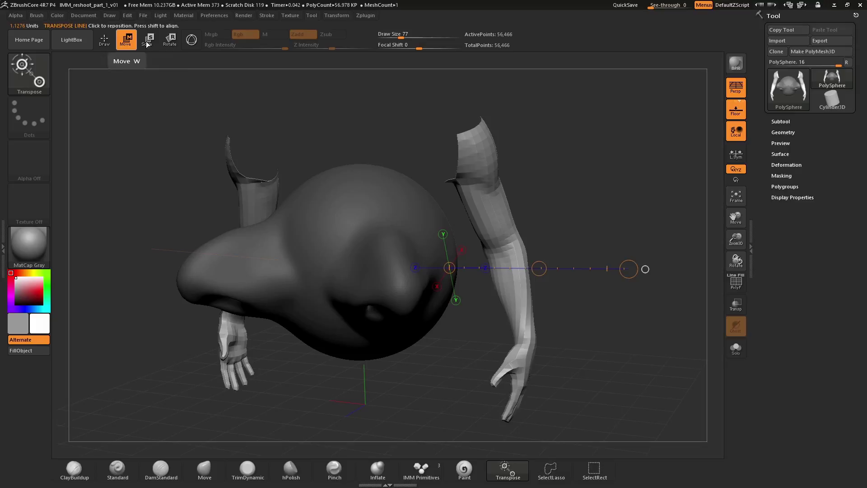
pyautogui.click(192, 41)
pyautogui.click(192, 40)
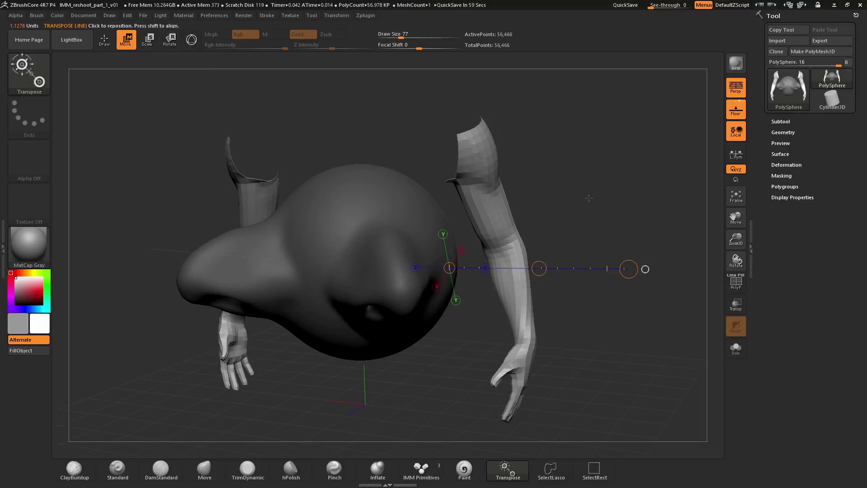
pyautogui.moveTo(616, 216)
pyautogui.mouseDown()
pyautogui.moveTo(635, 215)
pyautogui.moveTo(621, 208)
pyautogui.mouseUp()
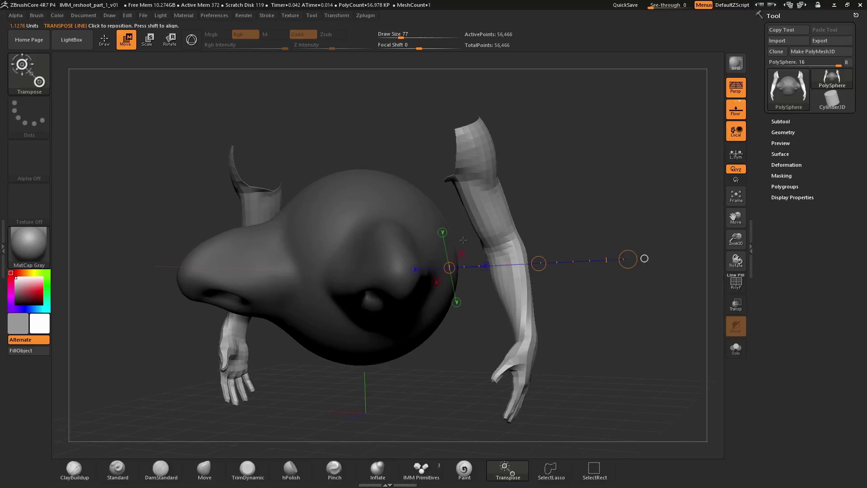
pyautogui.moveTo(626, 250); pyautogui.dragTo(548, 175)
pyautogui.moveTo(517, 316); pyautogui.dragTo(558, 254)
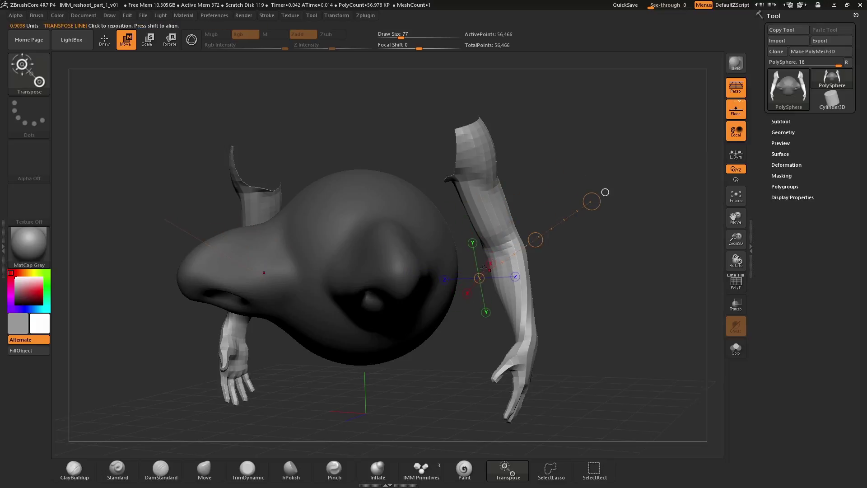
pyautogui.moveTo(479, 277); pyautogui.dragTo(449, 124)
pyautogui.moveTo(592, 180); pyautogui.dragTo(598, 194)
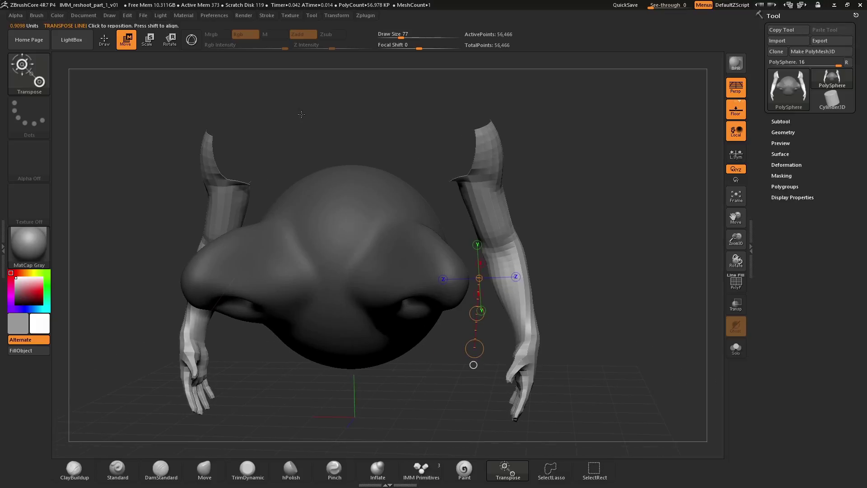
pyautogui.click(191, 40)
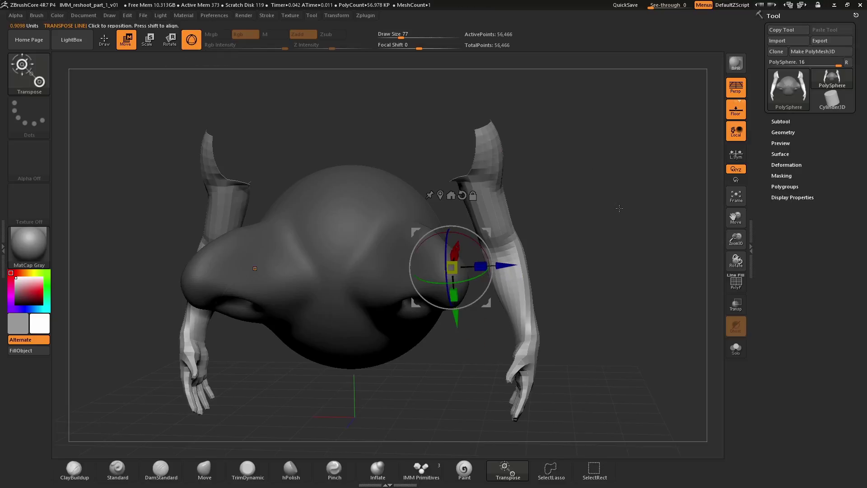
# - Move and rotate the inserted arms with the gizmo so they spread outward from the body
pyautogui.moveTo(619, 208); pyautogui.dragTo(529, 208)
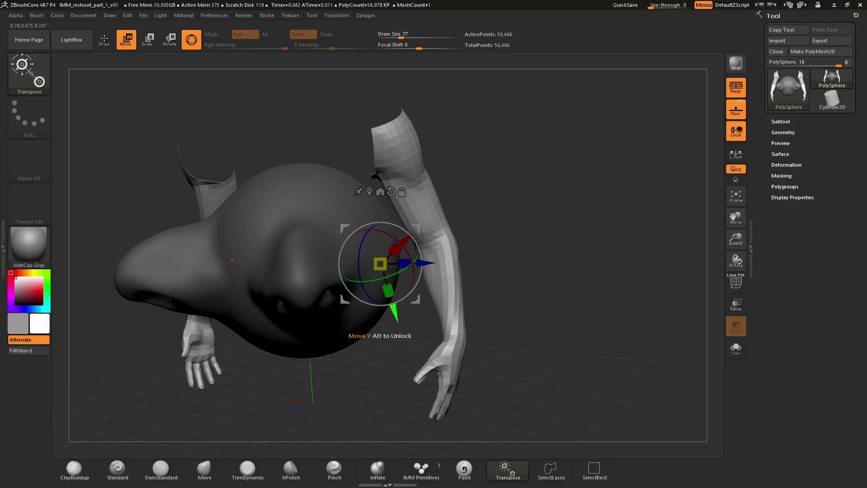
pyautogui.moveTo(383, 299); pyautogui.dragTo(395, 341)
pyautogui.moveTo(432, 296); pyautogui.dragTo(396, 304)
pyautogui.moveTo(530, 287); pyautogui.dragTo(388, 274)
pyautogui.moveTo(523, 256); pyautogui.dragTo(432, 262)
pyautogui.moveTo(426, 320); pyautogui.dragTo(425, 290)
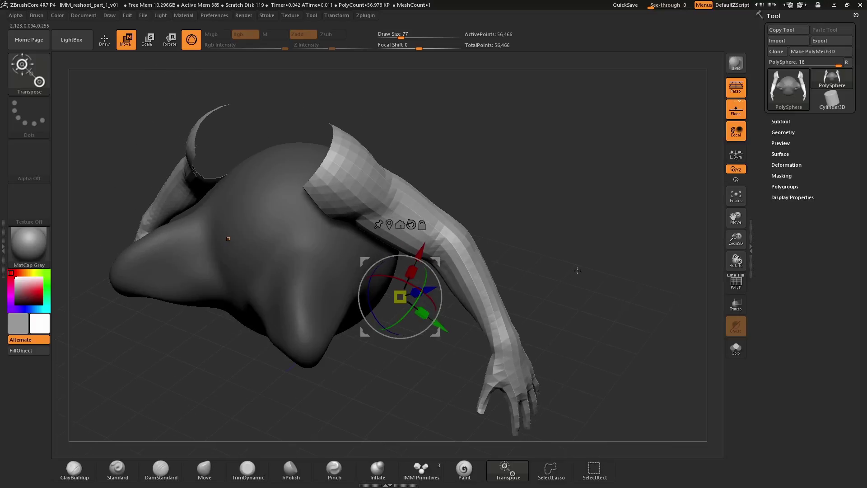
# - Adjust the arms' overall scale and reposition them so the open shoulder ends sink into the sphere
pyautogui.moveTo(577, 270); pyautogui.dragTo(427, 293)
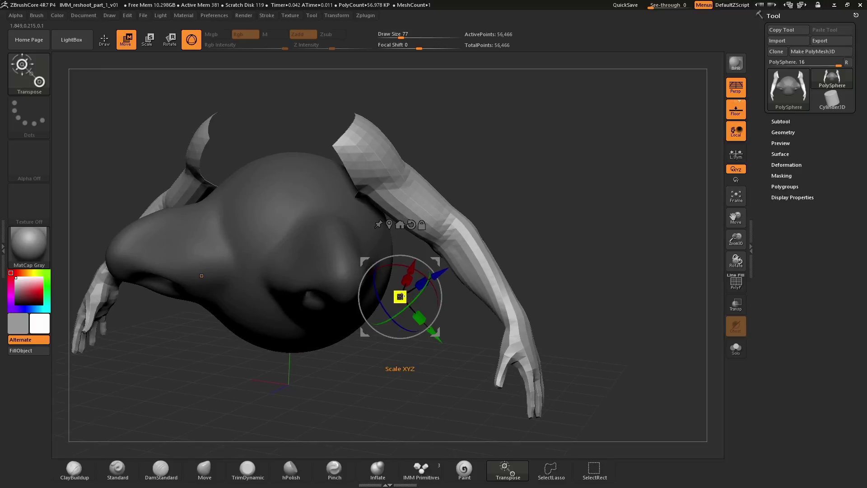
pyautogui.moveTo(400, 295); pyautogui.dragTo(299, 417)
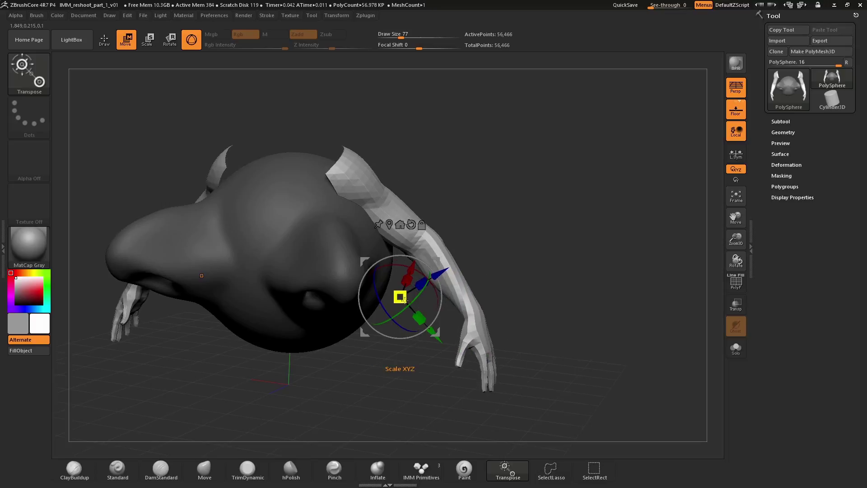
pyautogui.moveTo(400, 297); pyautogui.dragTo(439, 375)
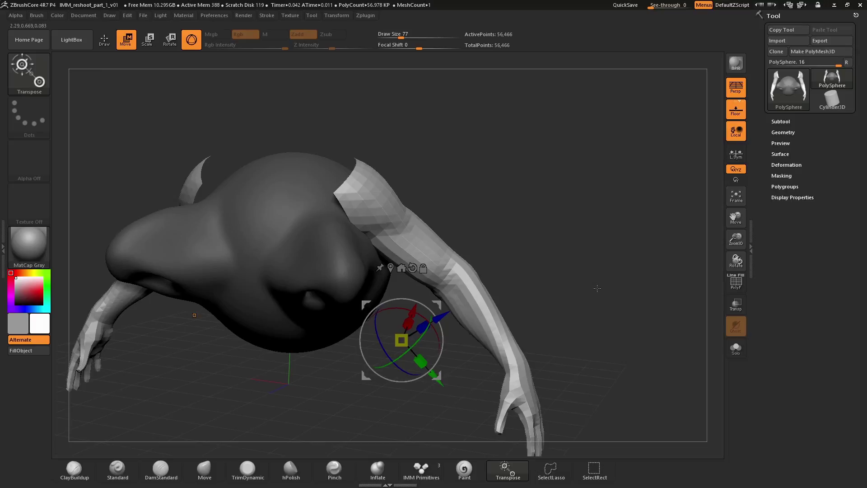
pyautogui.moveTo(597, 288); pyautogui.dragTo(464, 330)
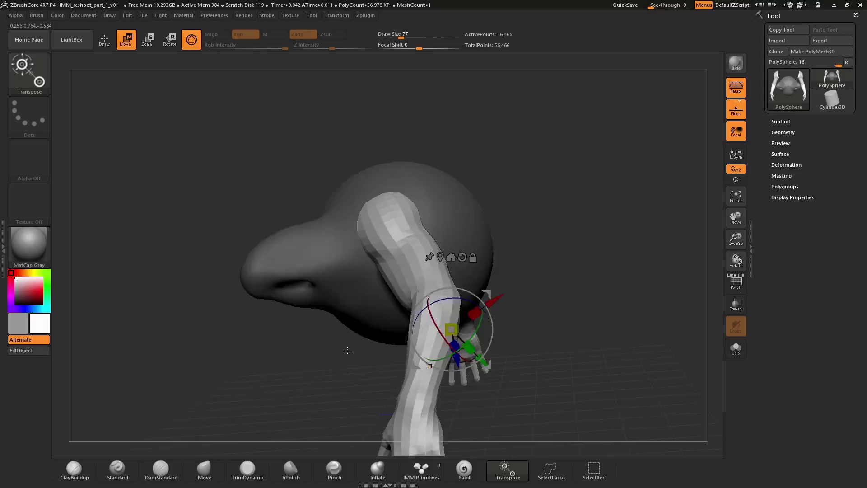
pyautogui.moveTo(529, 332); pyautogui.dragTo(302, 325)
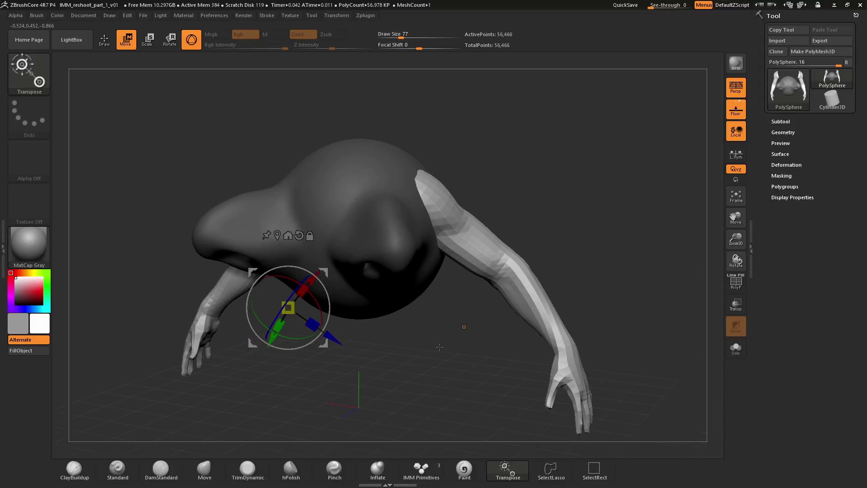
pyautogui.moveTo(444, 344); pyautogui.dragTo(434, 283)
# - Relocate the unlocked gizmo's pivot onto the arm's shoulder end without moving the mesh
pyautogui.press('alt')
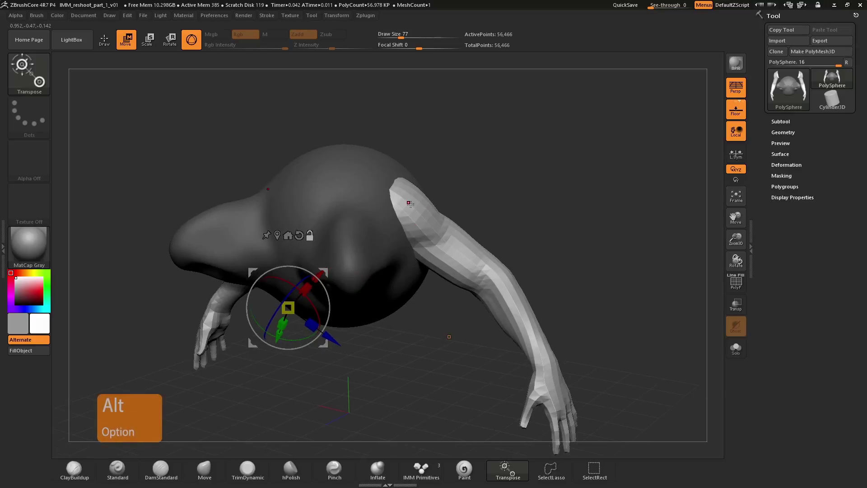
pyautogui.keyDown('alt'); pyautogui.moveTo(409, 203); pyautogui.dragTo(515, 319); pyautogui.keyUp('alt')
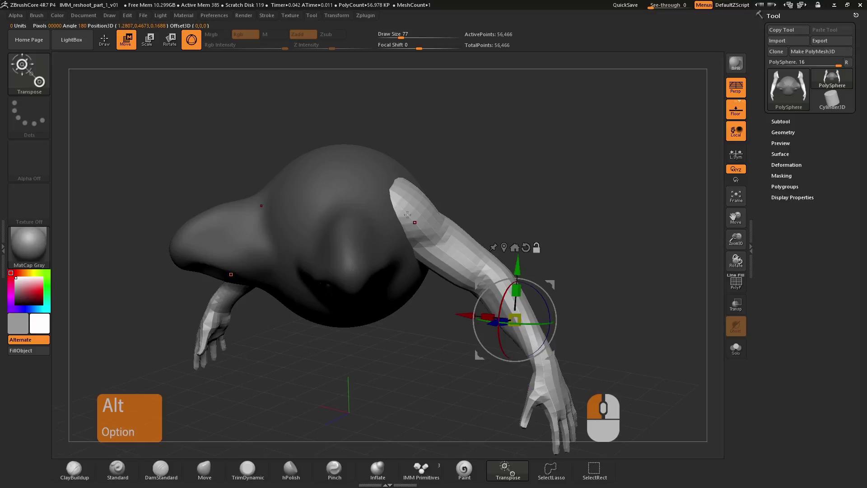
pyautogui.keyDown('alt'); pyautogui.click(405, 192); pyautogui.keyUp('alt')
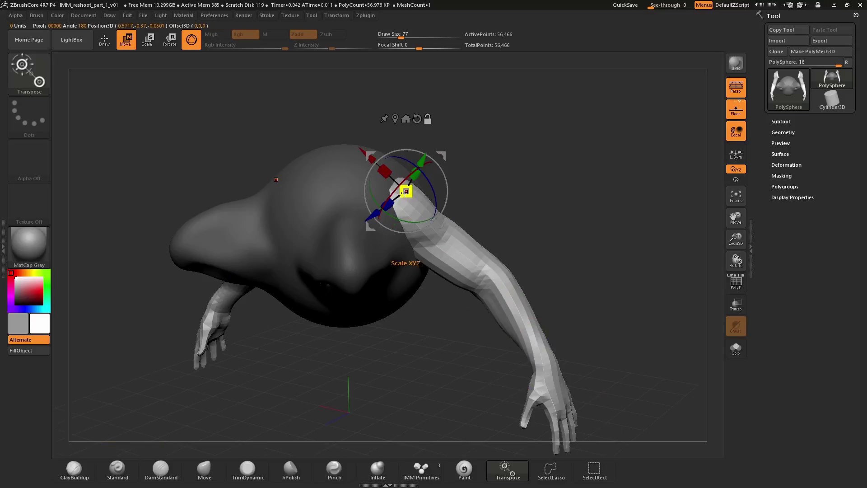
# - Rotate the arms around the shoulder pivot and fine-tune how they sit against the body
pyautogui.moveTo(547, 235); pyautogui.dragTo(514, 223)
pyautogui.moveTo(441, 194); pyautogui.dragTo(458, 180)
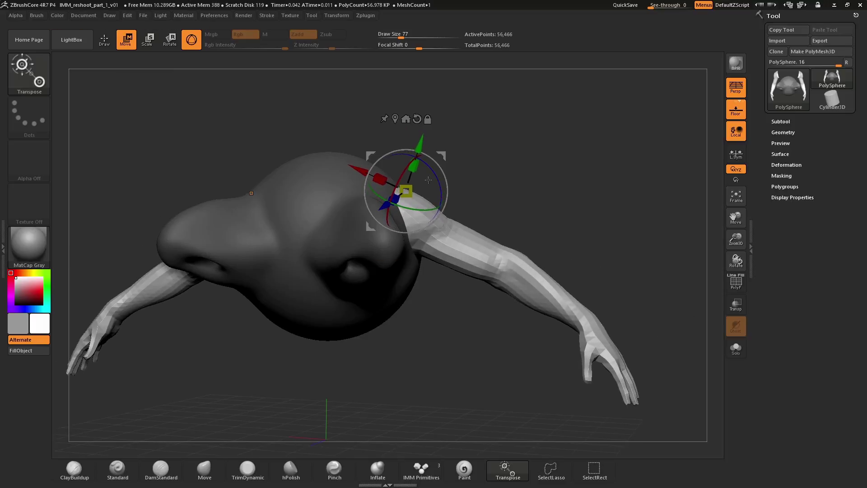
pyautogui.moveTo(359, 169); pyautogui.dragTo(359, 169)
pyautogui.moveTo(495, 176); pyautogui.dragTo(431, 211)
pyautogui.moveTo(486, 198)
pyautogui.mouseDown()
pyautogui.moveTo(511, 207)
pyautogui.moveTo(507, 189)
pyautogui.moveTo(480, 213)
pyautogui.moveTo(507, 204)
pyautogui.mouseUp()
# - Return to Draw mode, clear the mask on the body and remesh it together with the arms
pyautogui.press('q')
pyautogui.keyDown('ctrl'); pyautogui.moveTo(527, 145); pyautogui.dragTo(581, 223); pyautogui.keyUp('ctrl')
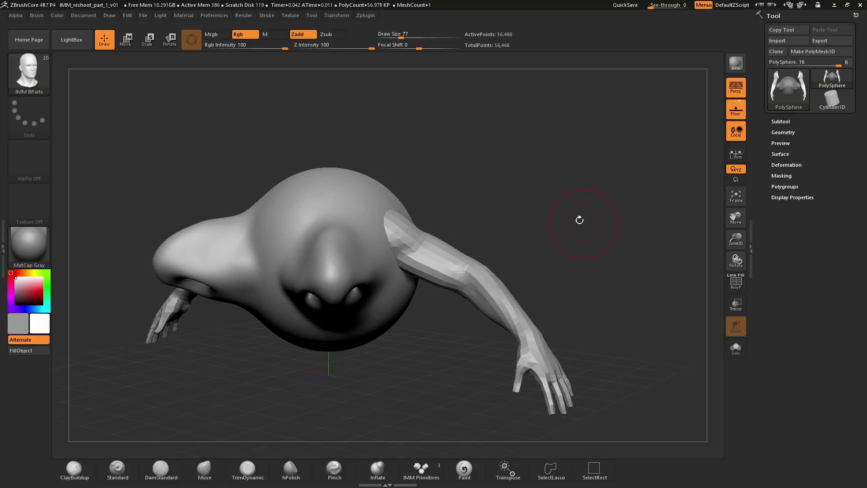
pyautogui.keyDown('ctrl'); pyautogui.moveTo(570, 134); pyautogui.dragTo(510, 221); pyautogui.keyUp('ctrl')
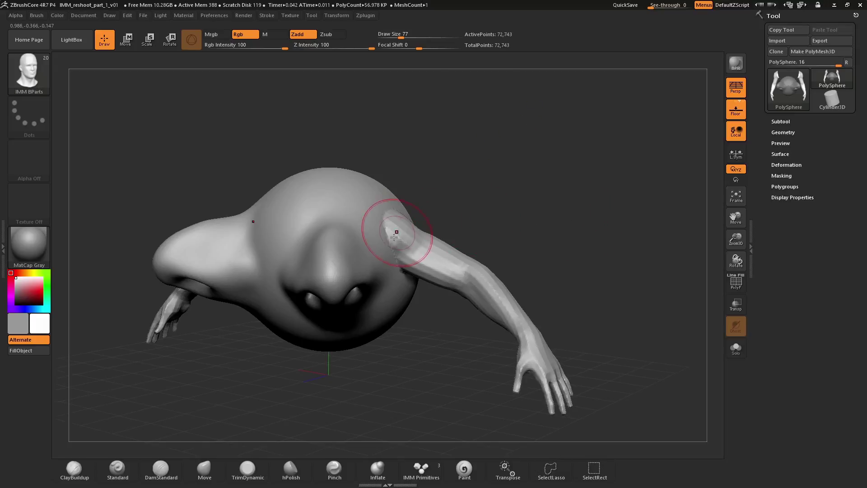
# - Smooth the arms and their shoulder joins into the body using a draw size of 163
pyautogui.moveTo(528, 180); pyautogui.dragTo(488, 176)
pyautogui.press('s')
pyautogui.moveTo(401, 239); pyautogui.dragTo(446, 255)
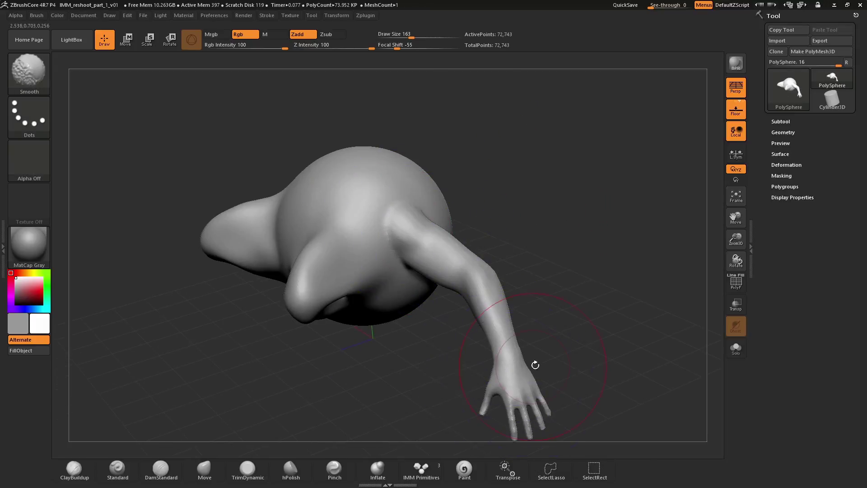
pyautogui.moveTo(535, 364); pyautogui.dragTo(540, 277)
pyautogui.moveTo(440, 176)
pyautogui.keyDown('shift'); pyautogui.mouseDown()
pyautogui.moveTo(456, 194)
pyautogui.moveTo(445, 183)
pyautogui.mouseUp(); pyautogui.keyUp('shift')
pyautogui.moveTo(445, 255)
pyautogui.mouseDown()
pyautogui.moveTo(465, 283)
pyautogui.moveTo(515, 273)
pyautogui.moveTo(416, 213)
pyautogui.moveTo(448, 224)
pyautogui.mouseUp()
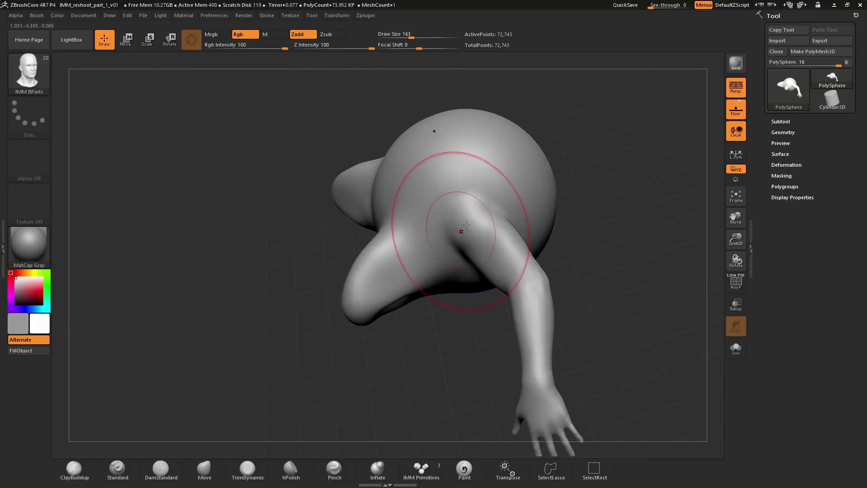
pyautogui.moveTo(501, 215)
pyautogui.mouseDown(button='right')
pyautogui.moveTo(408, 240)
pyautogui.moveTo(402, 289)
pyautogui.mouseUp(button='right')
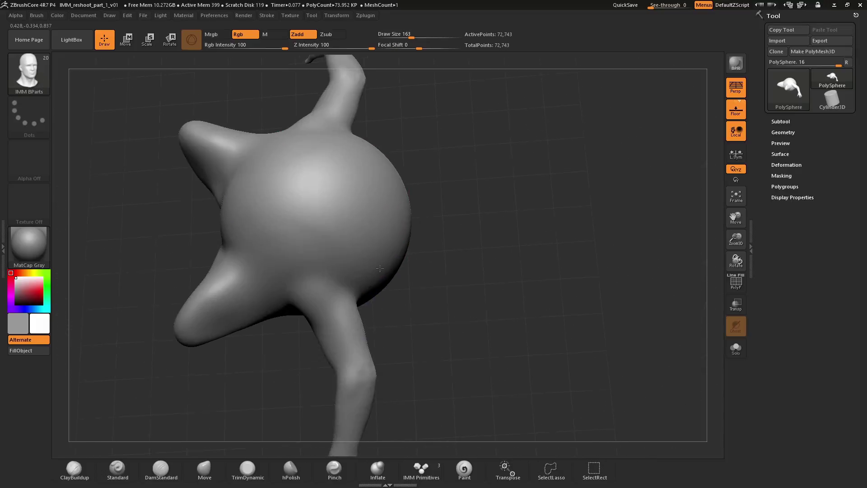
pyautogui.keyDown('alt'); pyautogui.moveTo(377, 384); pyautogui.dragTo(437, 323, button='right'); pyautogui.keyUp('alt')
pyautogui.moveTo(384, 288)
pyautogui.mouseDown()
pyautogui.moveTo(493, 277)
pyautogui.moveTo(551, 227)
pyautogui.moveTo(578, 217)
pyautogui.mouseUp()
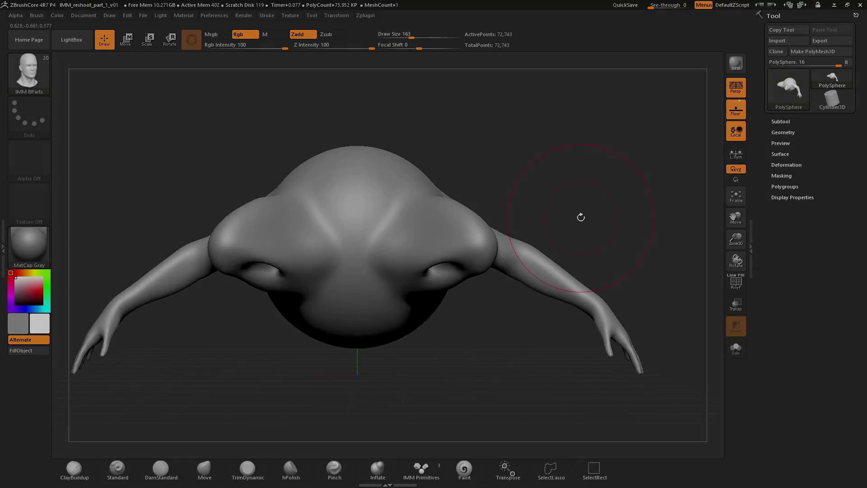